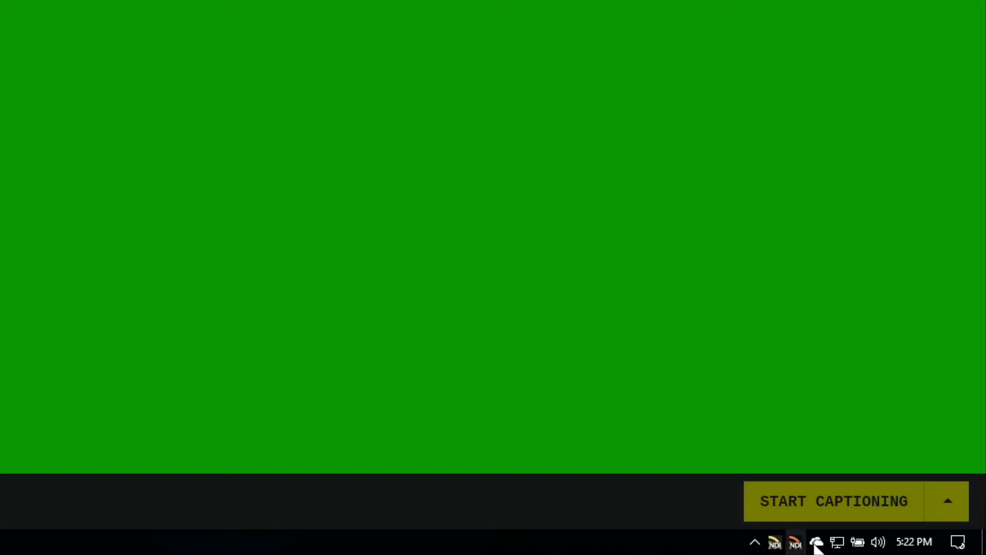
- Check which desktops and capture options are enabled in the NDI screen capture tool
{"action": "right_click", "coordinate": [795, 542]}
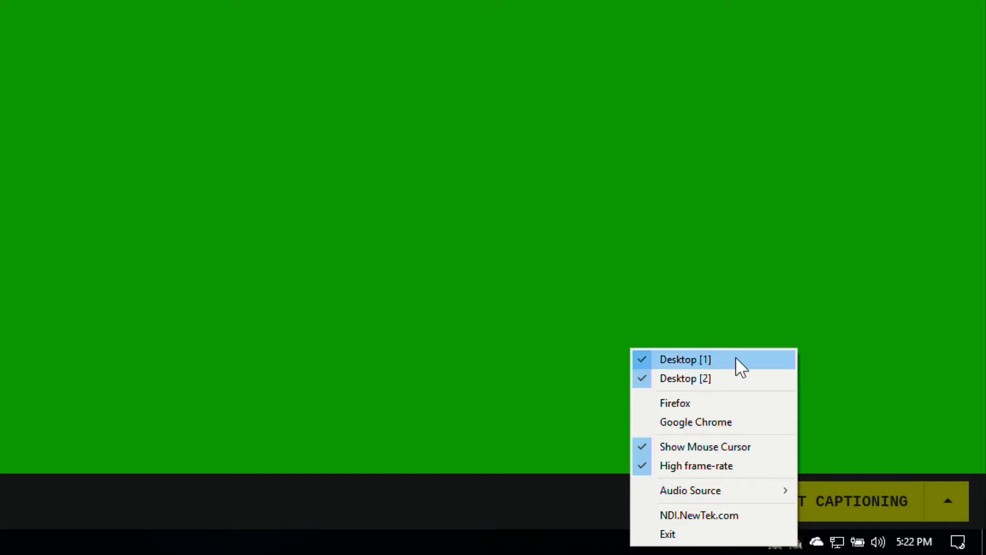
{"action": "left_click", "coordinate": [569, 553]}
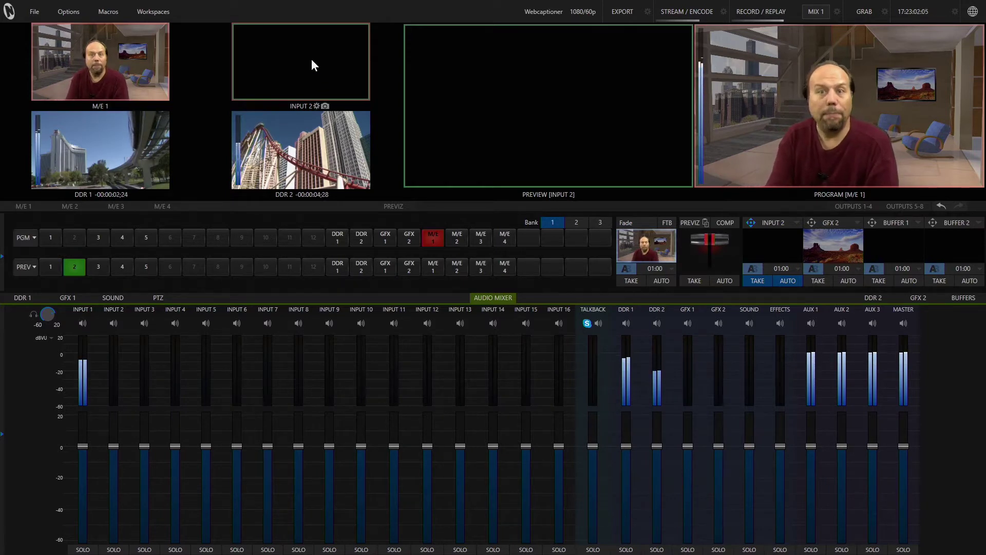
- In the video switcher, set Input 2's source to Desktop 1 of the sales computer and take the Input 2 overlay off Program
{"action": "left_click", "coordinate": [317, 106]}
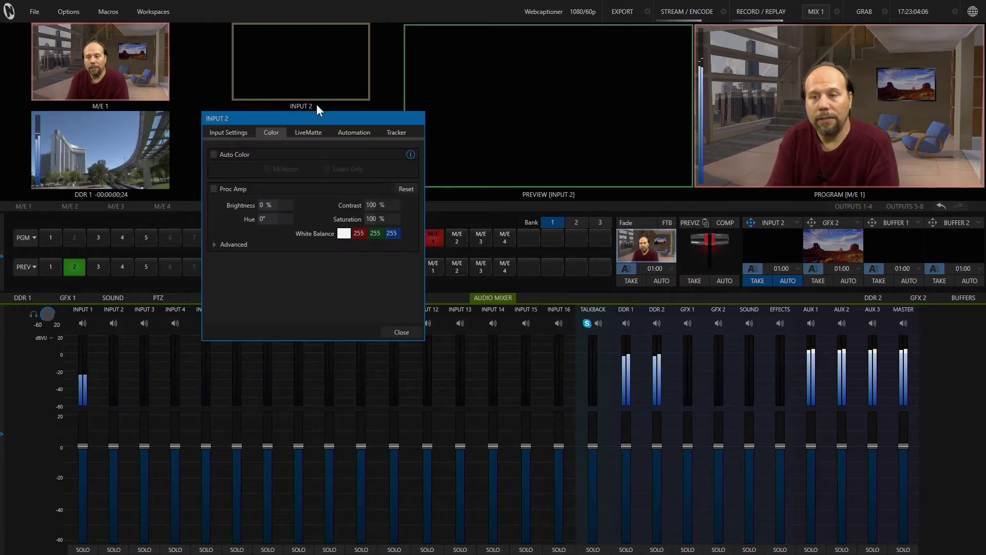
{"action": "left_click", "coordinate": [229, 132]}
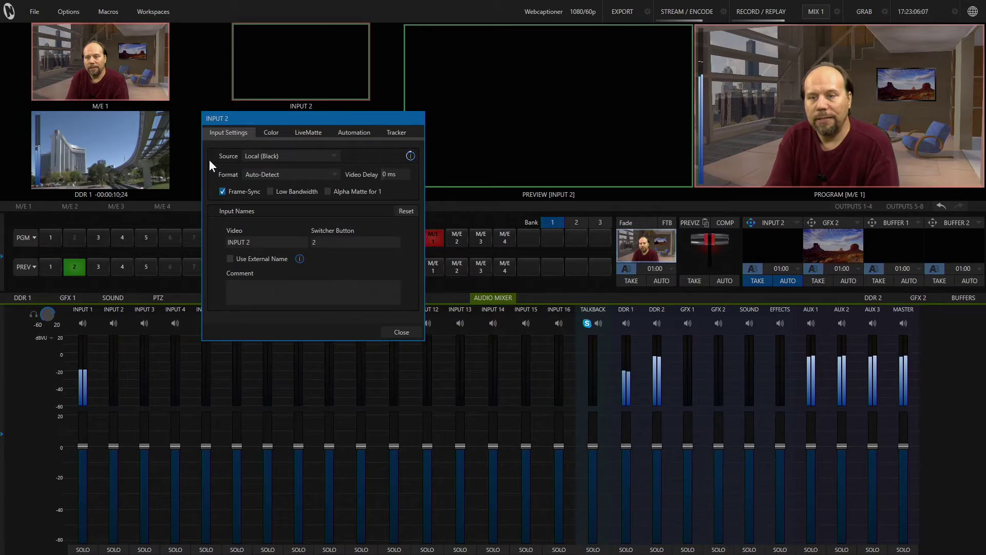
{"action": "left_click", "coordinate": [286, 156]}
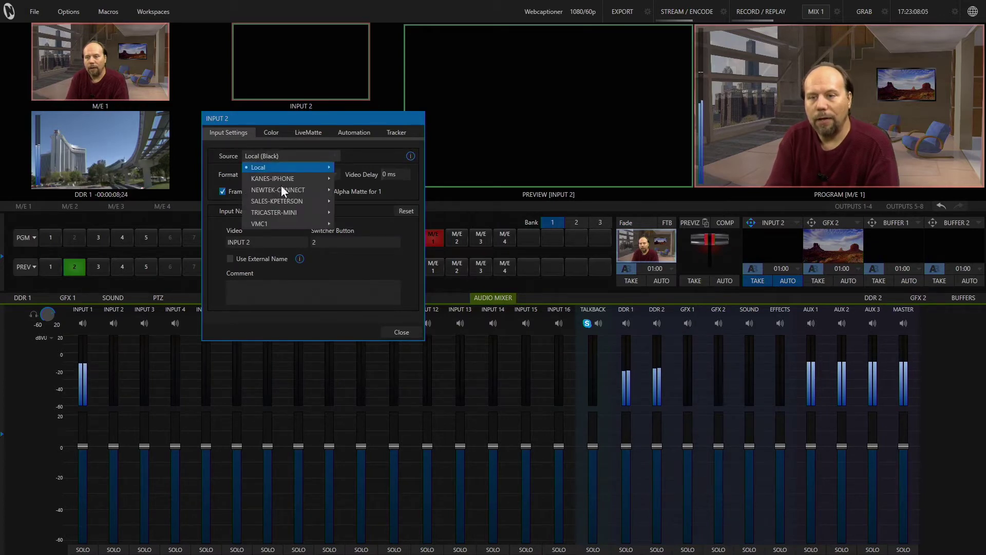
{"action": "mouse_move", "coordinate": [284, 163]}
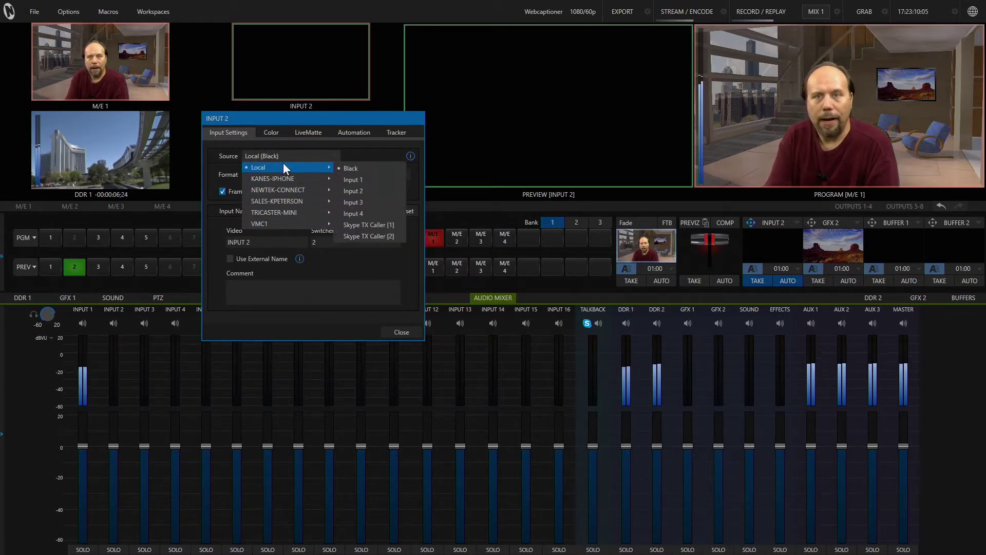
{"action": "mouse_move", "coordinate": [269, 200]}
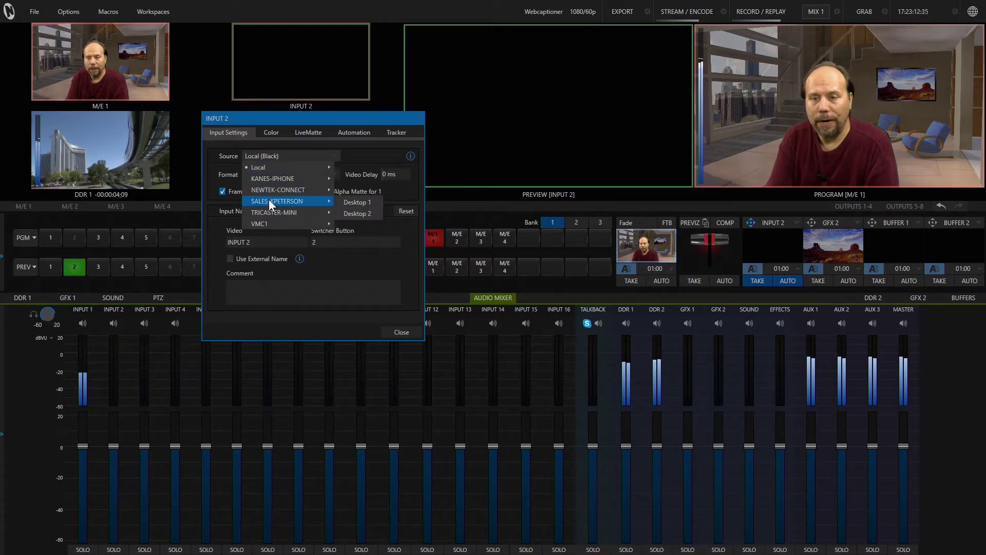
{"action": "left_click", "coordinate": [364, 202]}
{"action": "left_click", "coordinate": [409, 331]}
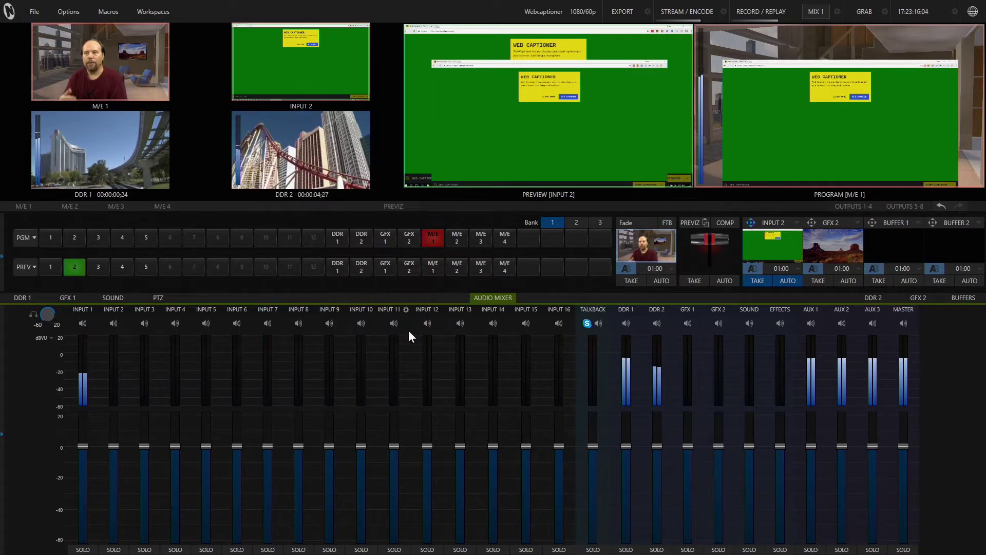
{"action": "left_click", "coordinate": [757, 282]}
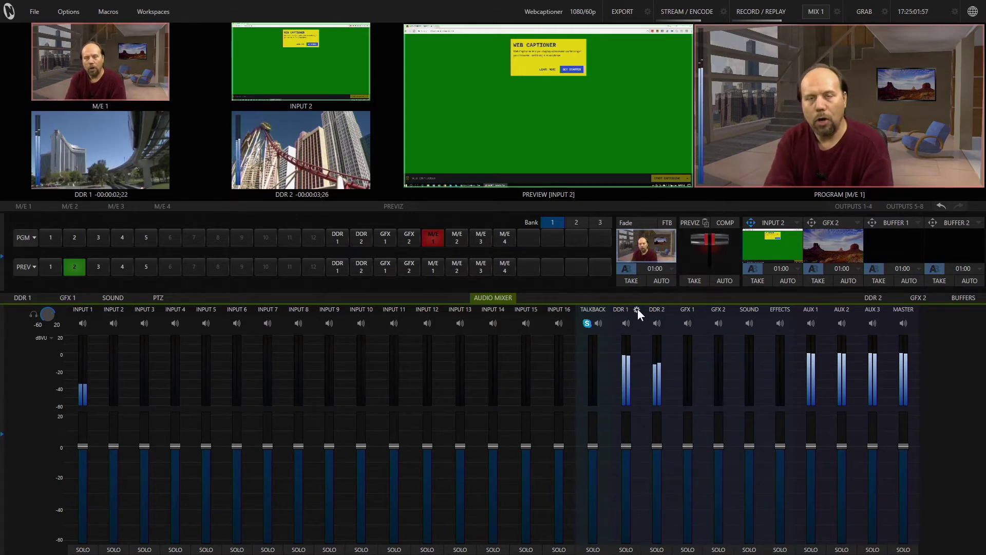
- Clear all of DDR 1's Aux 3 audio routing and close its settings
{"action": "left_click", "coordinate": [637, 310]}
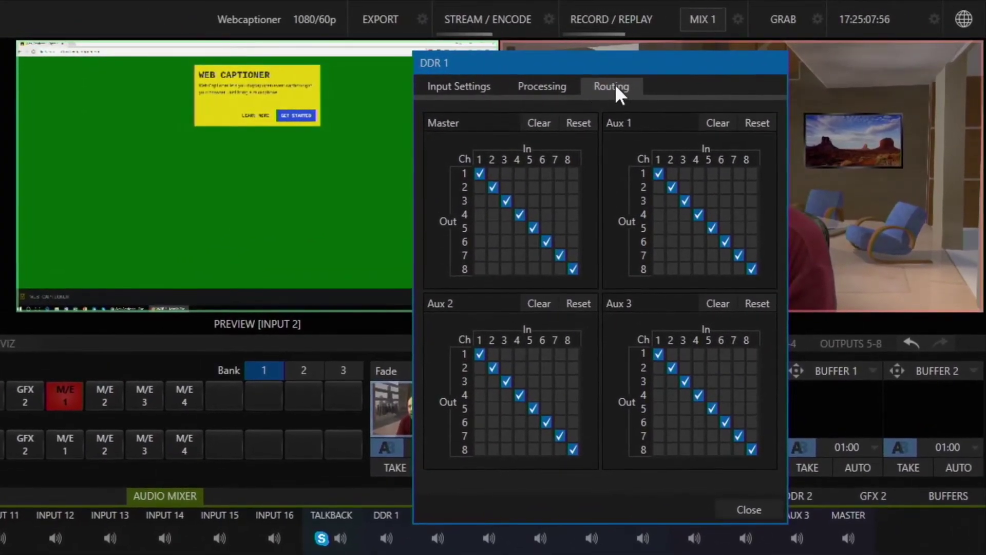
{"action": "left_click", "coordinate": [488, 86]}
{"action": "left_click", "coordinate": [555, 86]}
{"action": "left_click", "coordinate": [609, 86]}
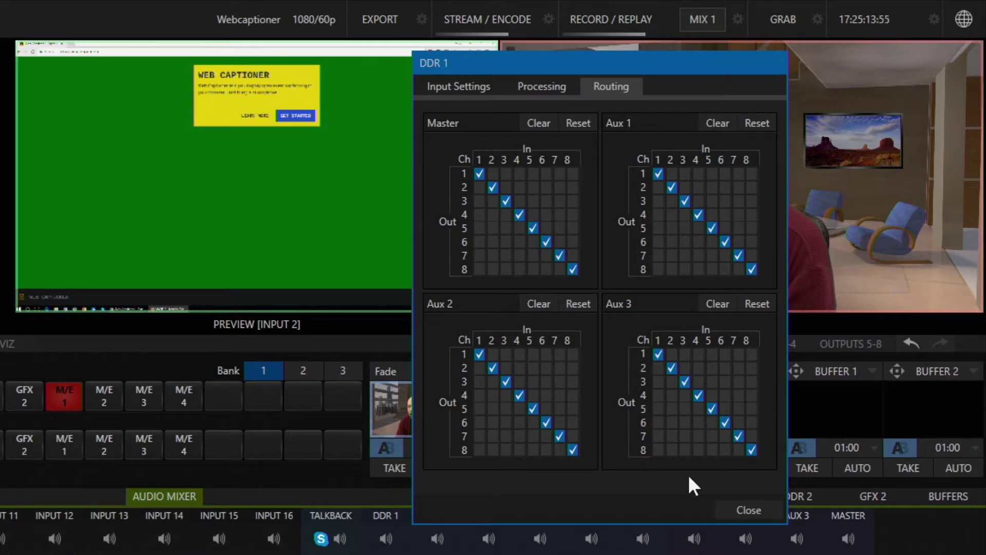
{"action": "left_click", "coordinate": [724, 302]}
{"action": "left_click", "coordinate": [740, 518]}
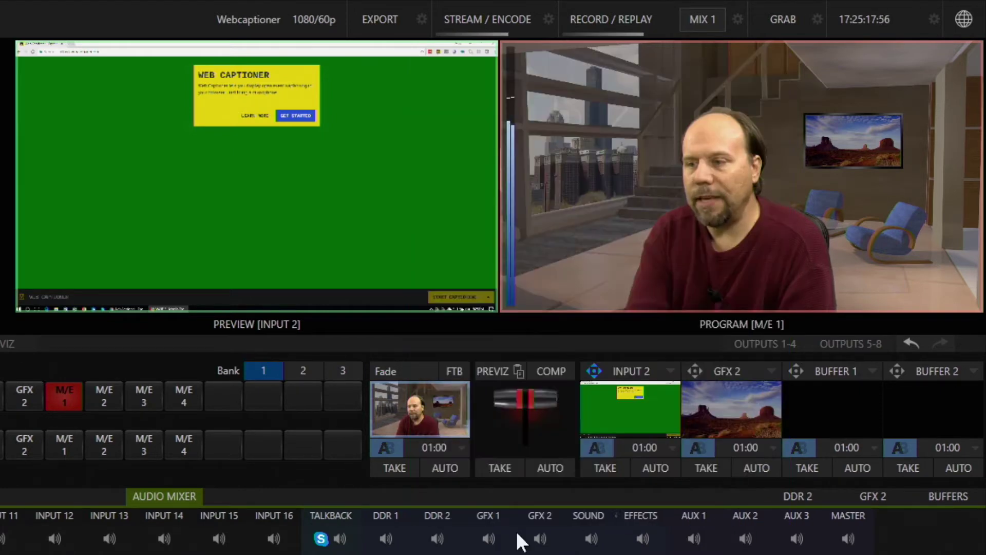
- Clear all of DDR 2's Aux 3 audio routing and close its settings
{"action": "left_click", "coordinate": [455, 515]}
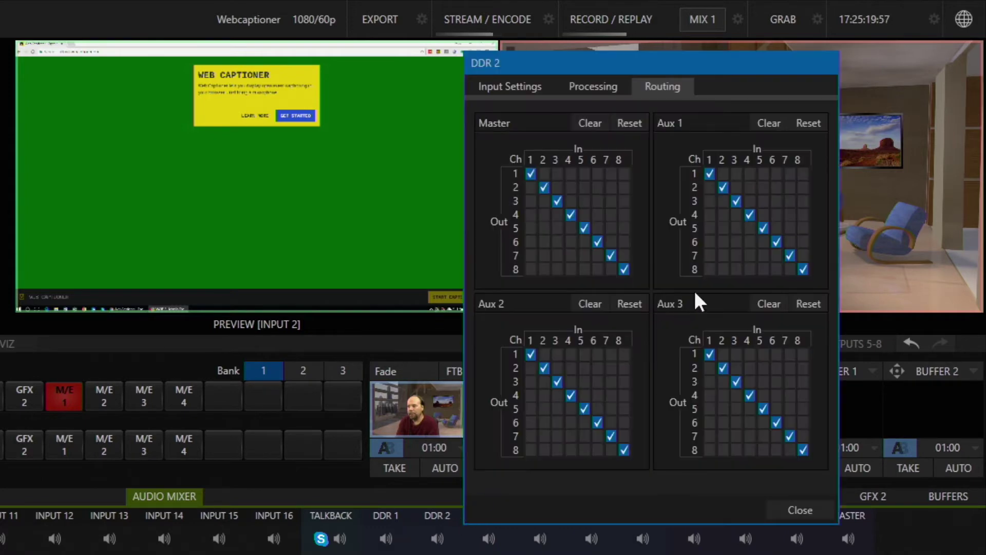
{"action": "left_click", "coordinate": [768, 303]}
{"action": "left_click", "coordinate": [800, 508]}
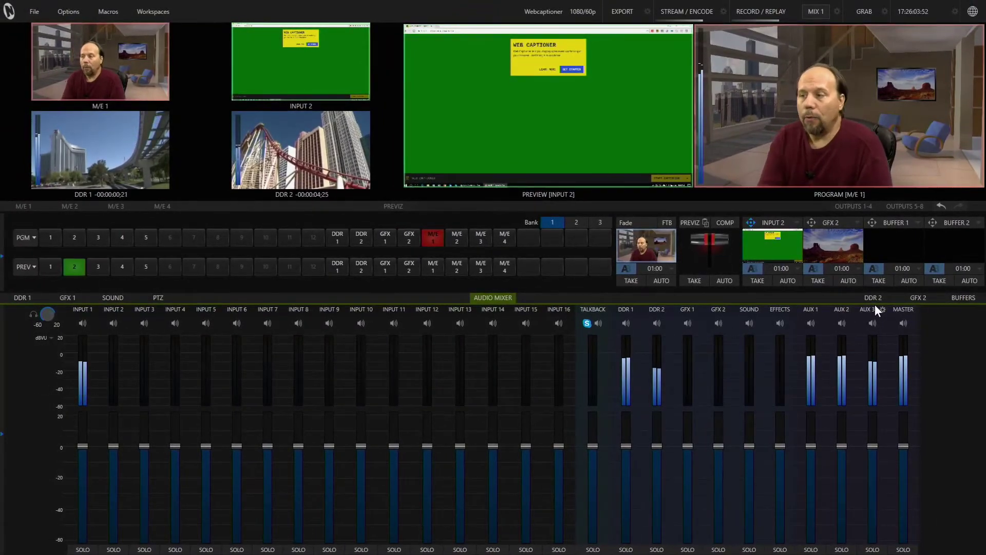
- Set the MIX 4 output's audio to Aux 3 in the hardware configuration
{"action": "mouse_move", "coordinate": [868, 194]}
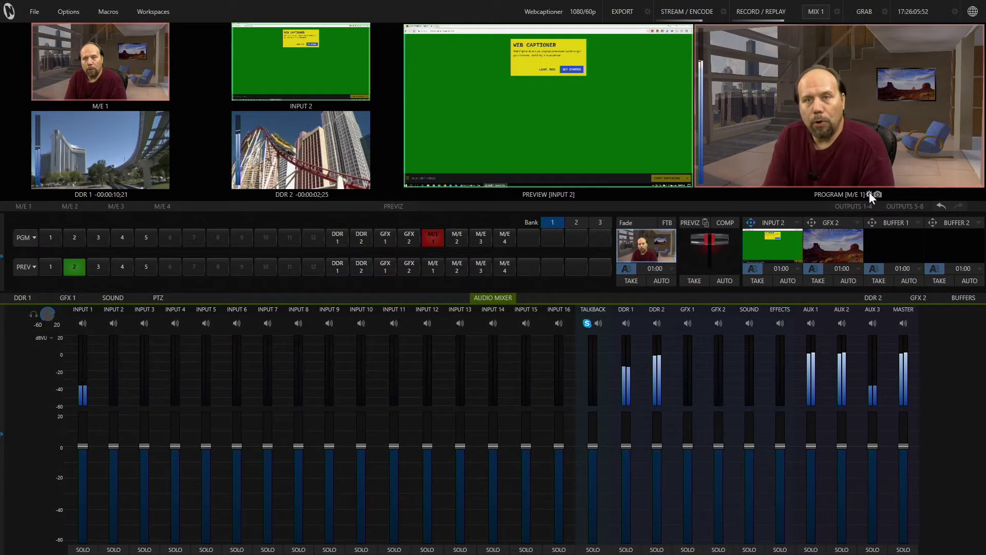
{"action": "left_click", "coordinate": [869, 194]}
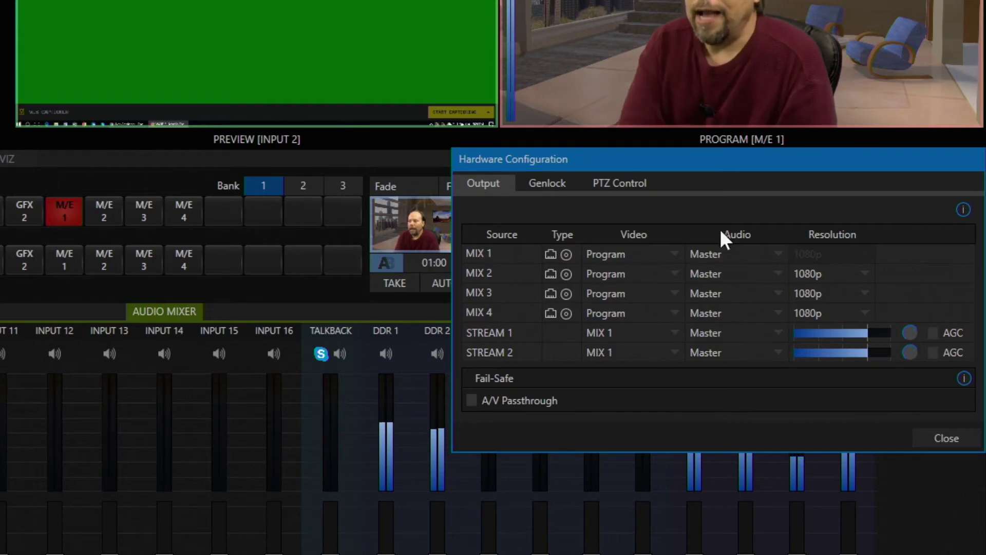
{"action": "left_click", "coordinate": [741, 315]}
{"action": "mouse_move", "coordinate": [730, 331]}
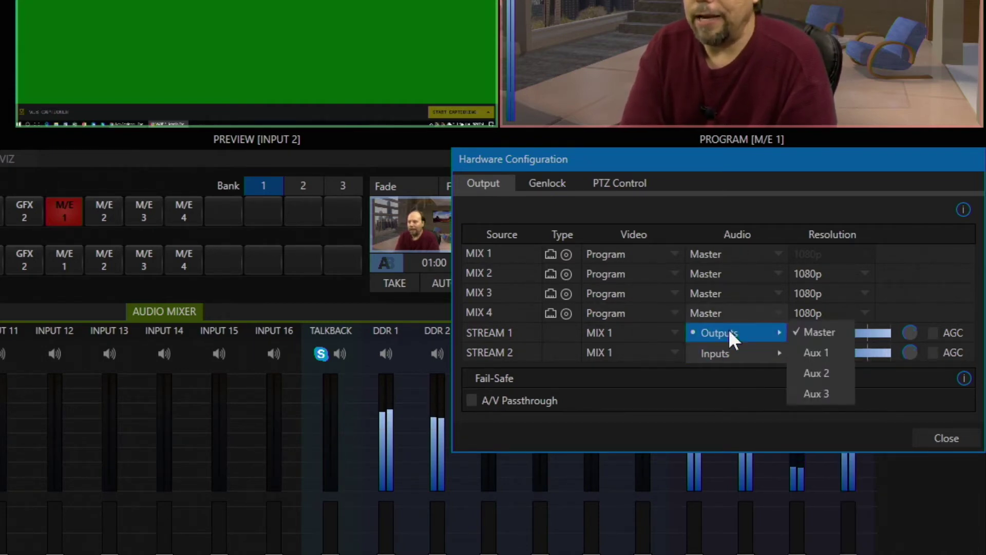
{"action": "left_click", "coordinate": [816, 394]}
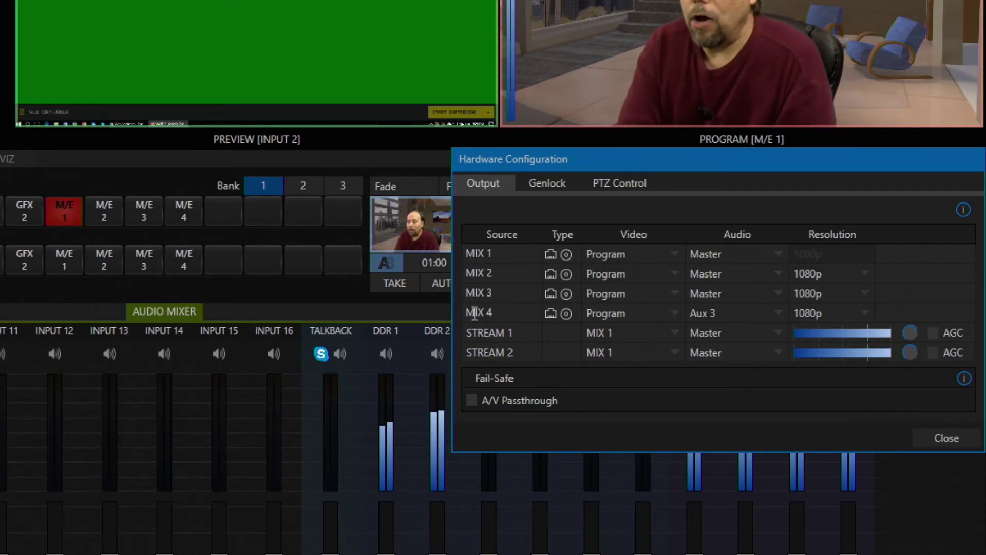
{"action": "left_click", "coordinate": [952, 436]}
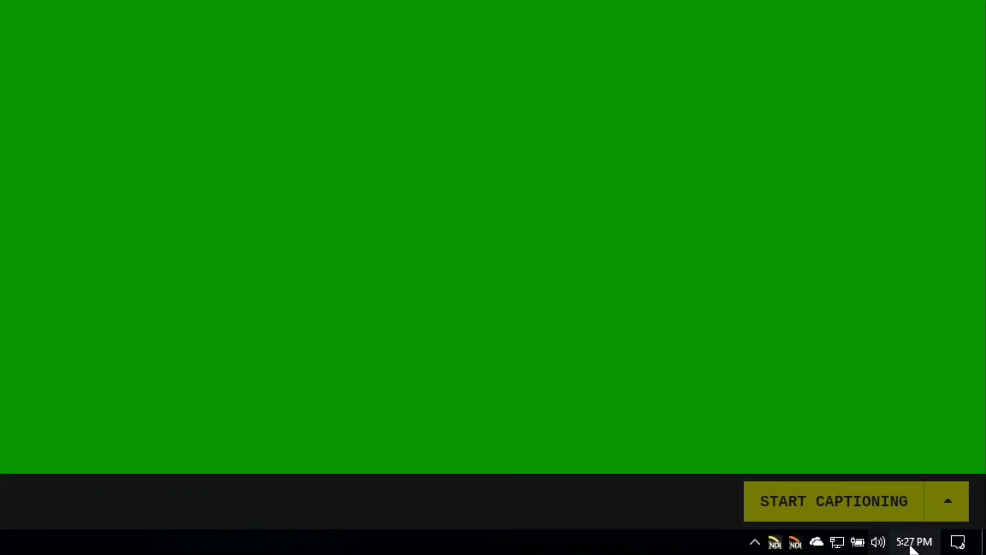
- On the captioning computer, check which source the NDI input tool receives and its audio gain setting
{"action": "left_click", "coordinate": [775, 544]}
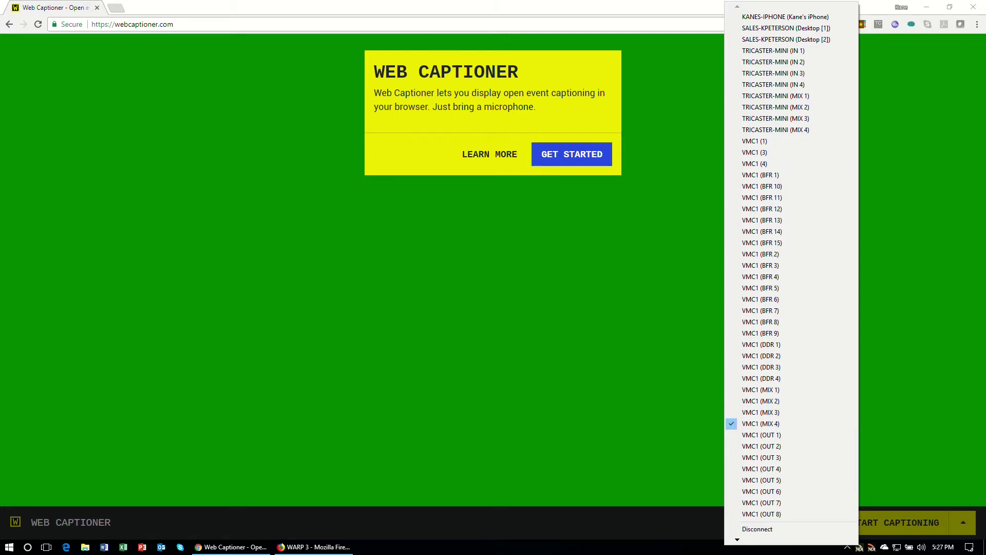
{"action": "left_click", "coordinate": [874, 548]}
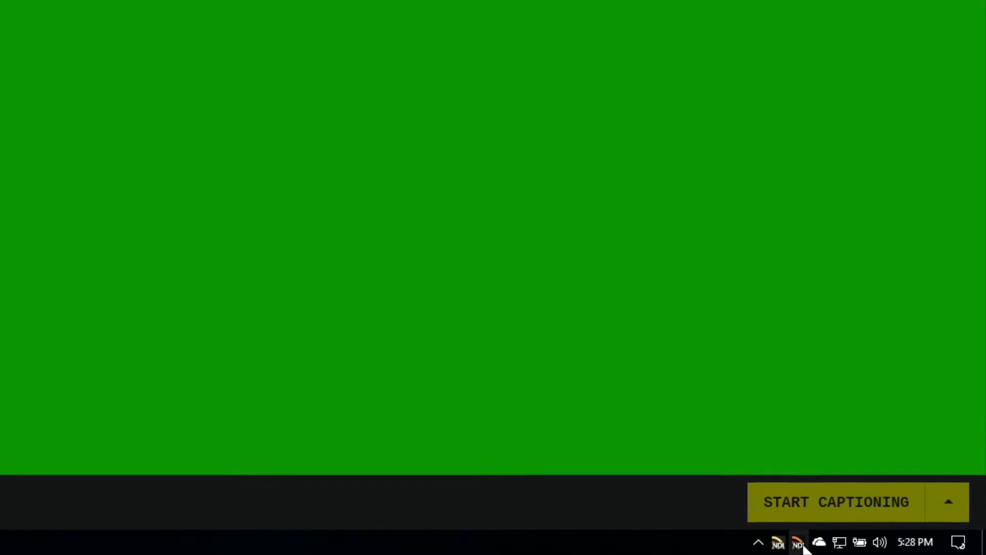
{"action": "left_click", "coordinate": [777, 542]}
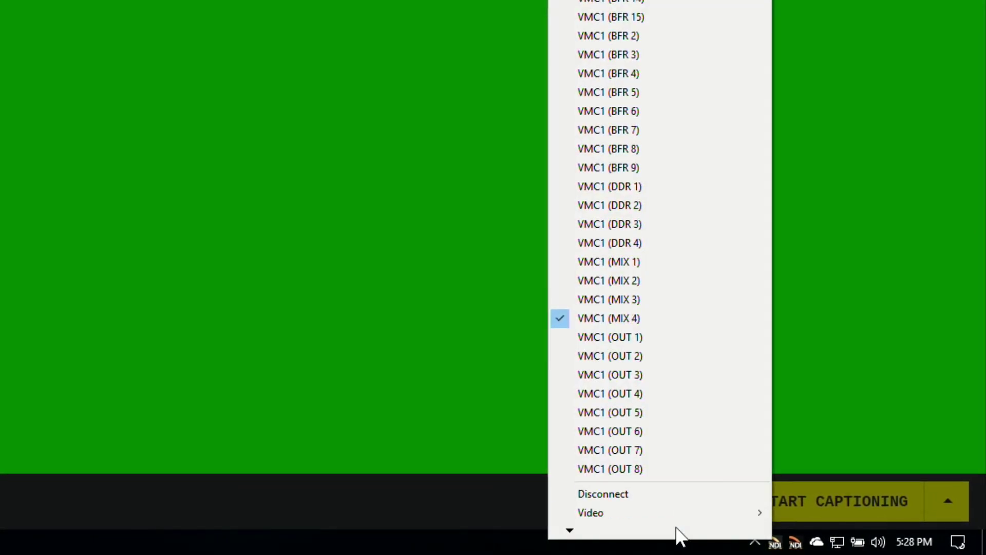
{"action": "scroll", "coordinate": [677, 534], "scroll_direction": "down", "scroll_amount": 3}
{"action": "mouse_move", "coordinate": [696, 456]}
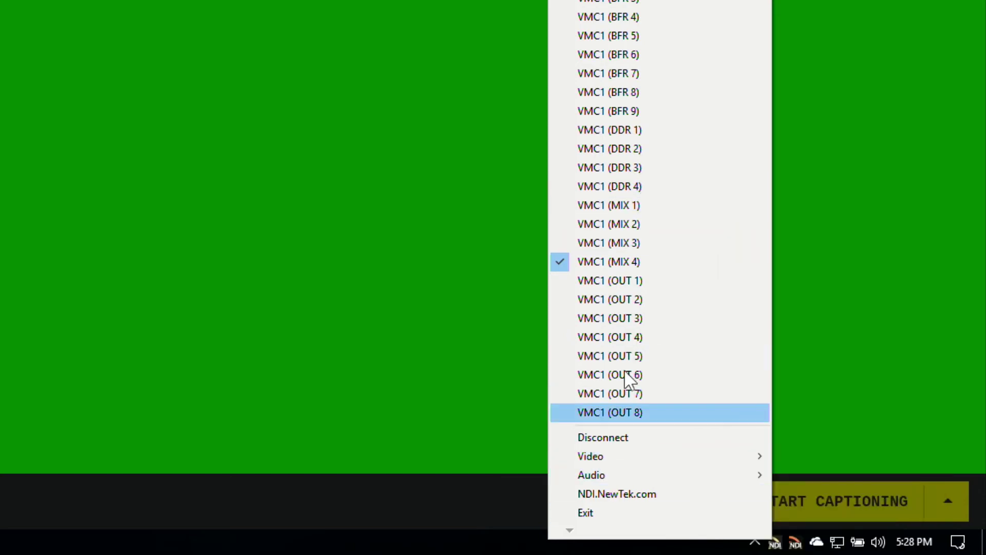
{"action": "mouse_move", "coordinate": [596, 482]}
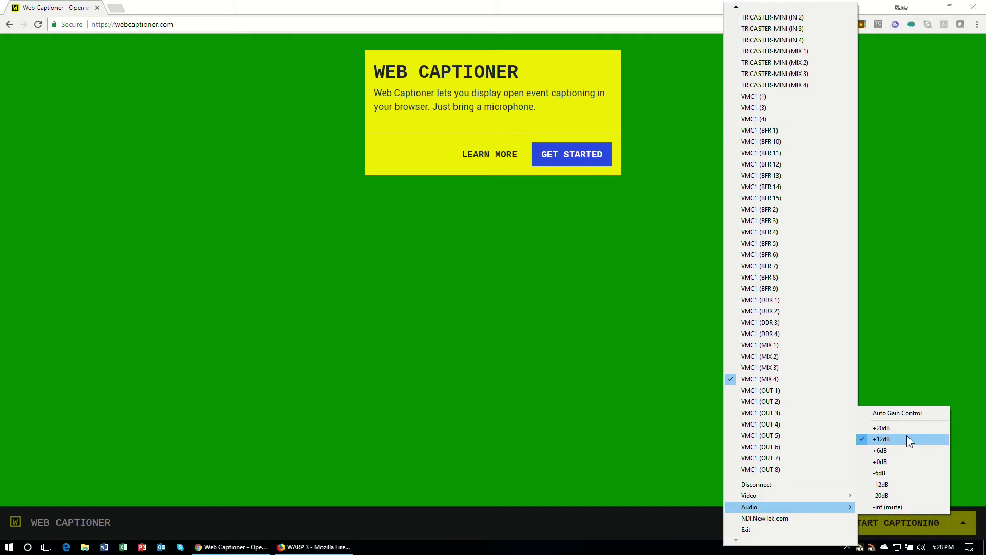
{"action": "left_click", "coordinate": [907, 438]}
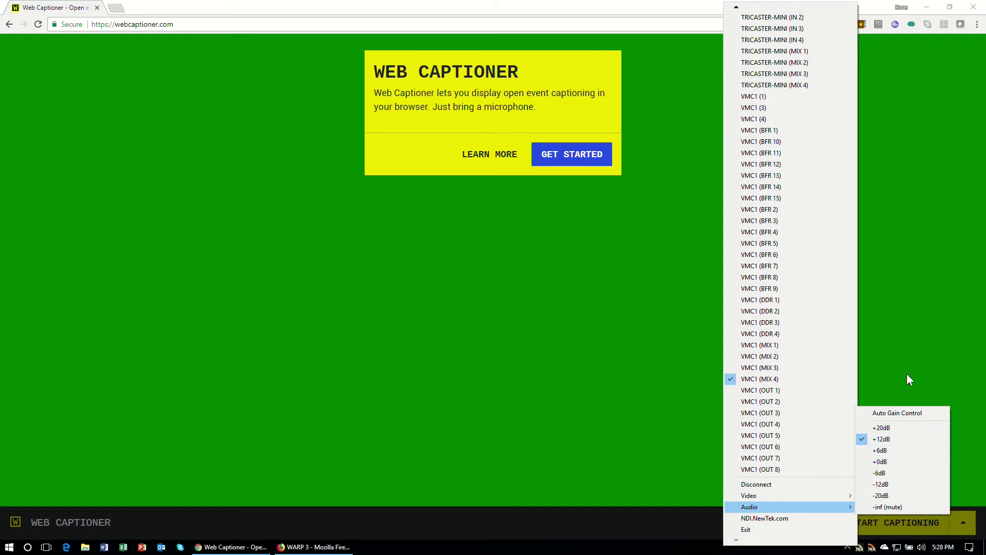
{"action": "left_click", "coordinate": [705, 552]}
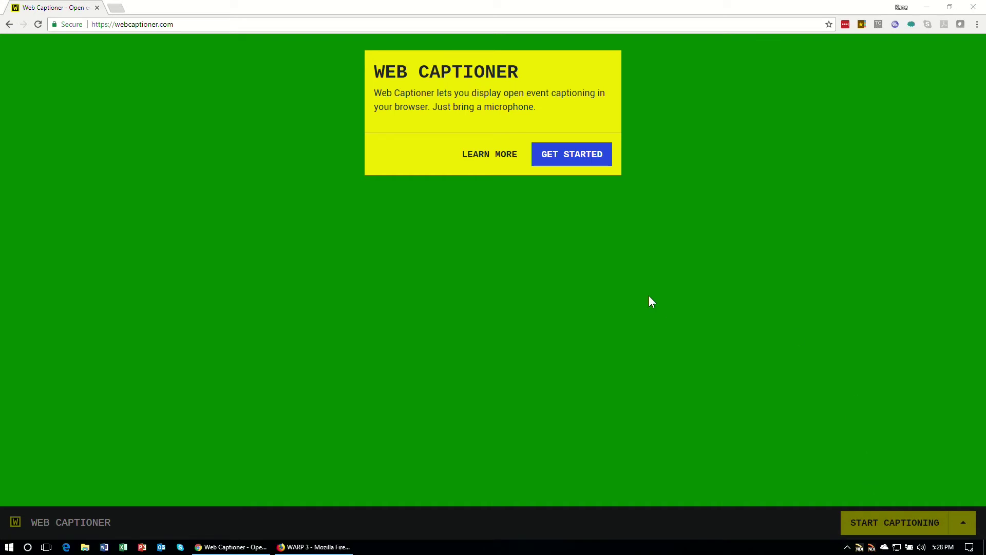
- Dismiss the Web Captioner welcome message to get started
{"action": "left_click", "coordinate": [572, 155]}
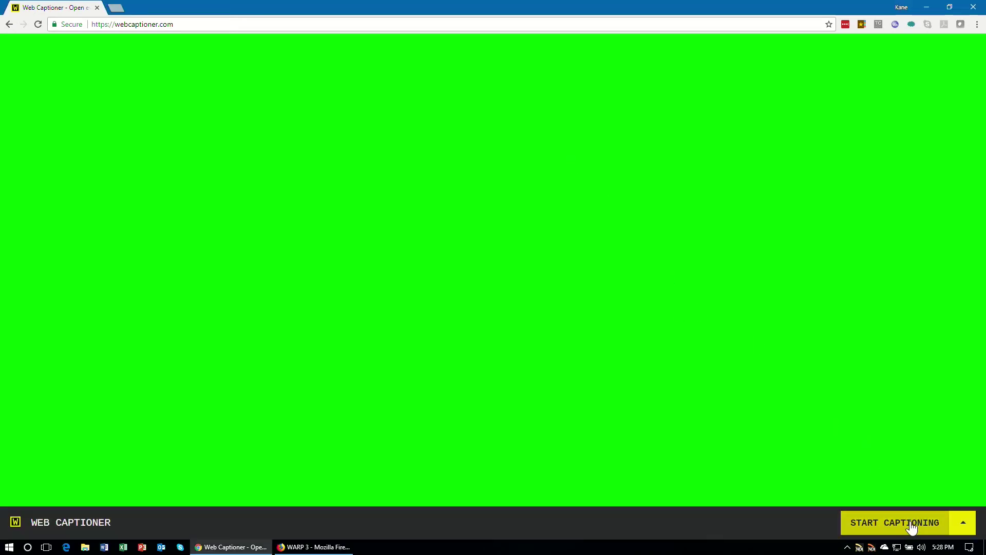
{"action": "left_click", "coordinate": [968, 524]}
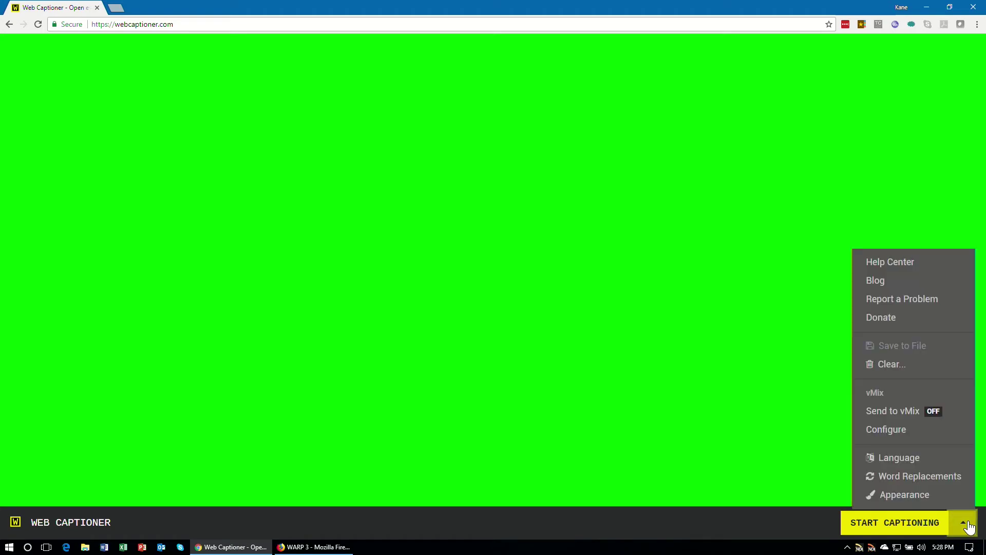
{"action": "left_click", "coordinate": [890, 496]}
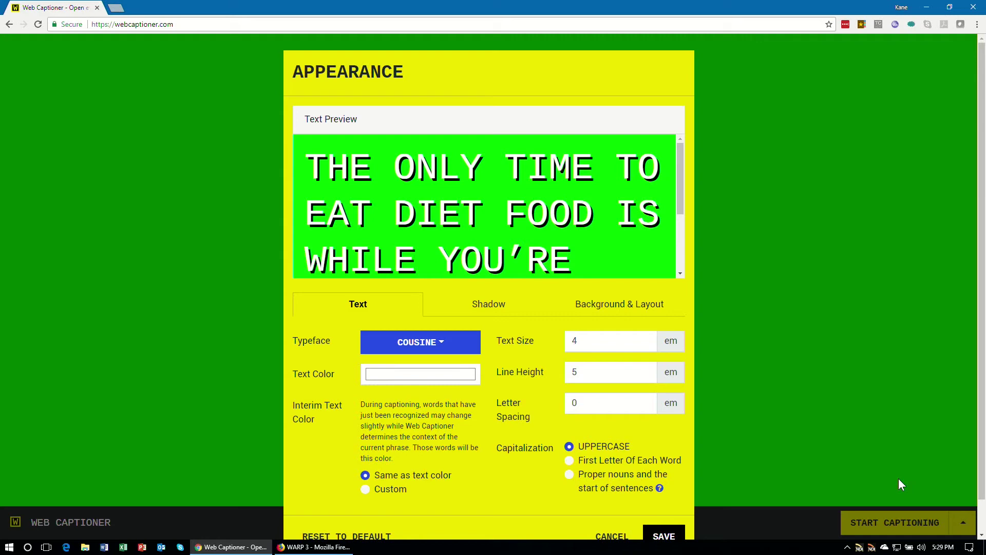
{"action": "left_click", "coordinate": [604, 305]}
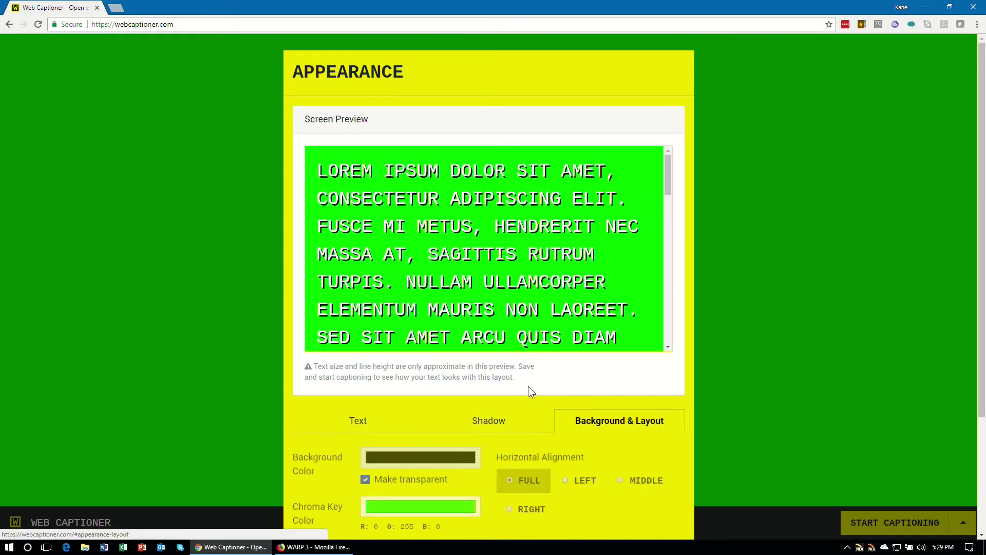
{"action": "left_click", "coordinate": [365, 480]}
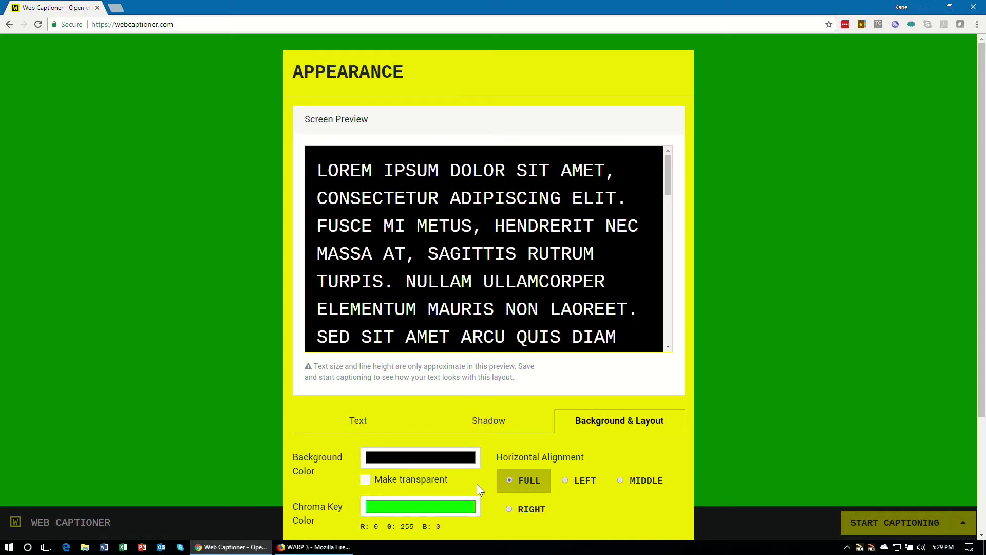
{"action": "left_click", "coordinate": [820, 302]}
- Turn off the transparent caption background in the appearance settings and save the change
{"action": "left_click", "coordinate": [963, 522]}
{"action": "left_click", "coordinate": [930, 493]}
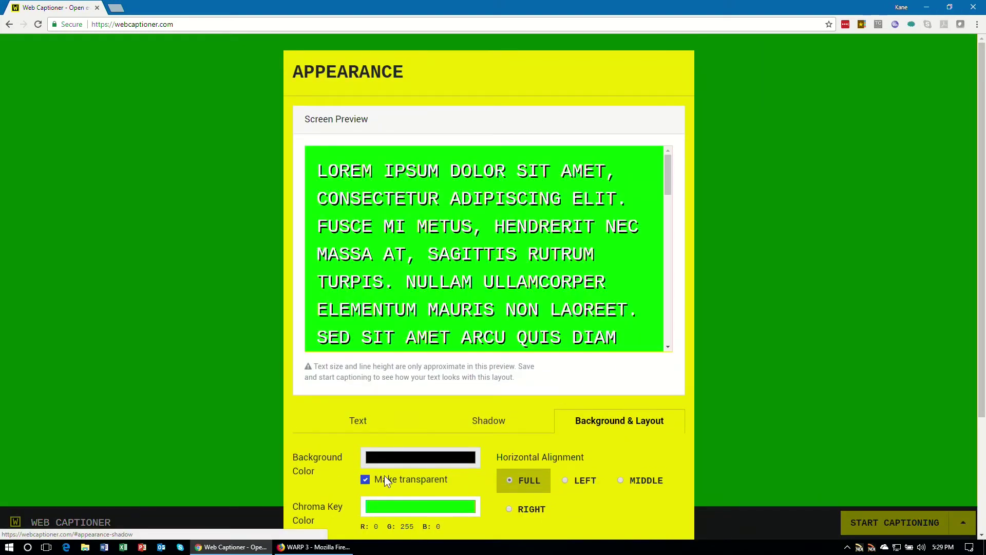
{"action": "left_click", "coordinate": [366, 478]}
{"action": "scroll", "coordinate": [503, 389], "scroll_direction": "down", "scroll_amount": 3}
{"action": "left_click", "coordinate": [676, 508]}
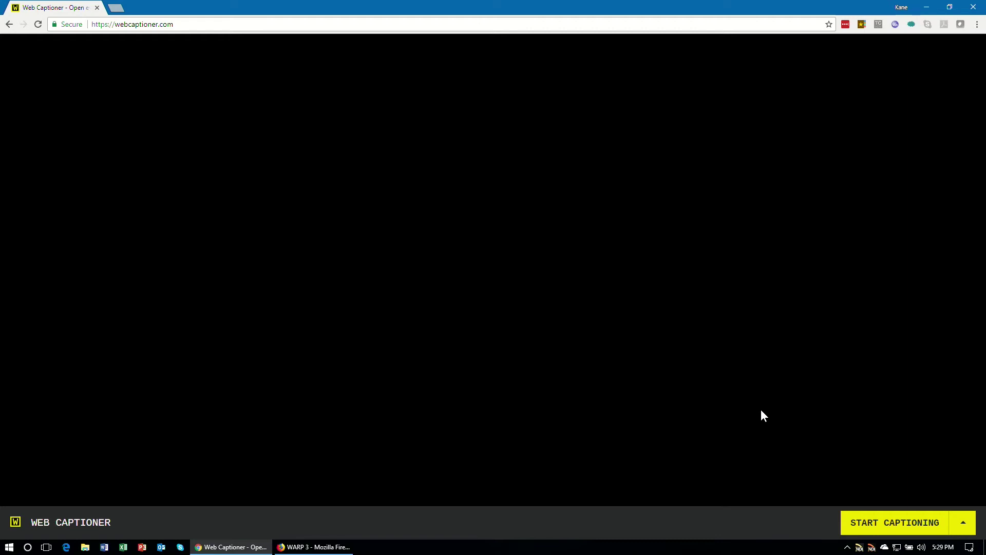
- Start captioning and set the browser's microphone source to Line (NewTek NDI Audio), closing the settings page when done
{"action": "left_click", "coordinate": [891, 527]}
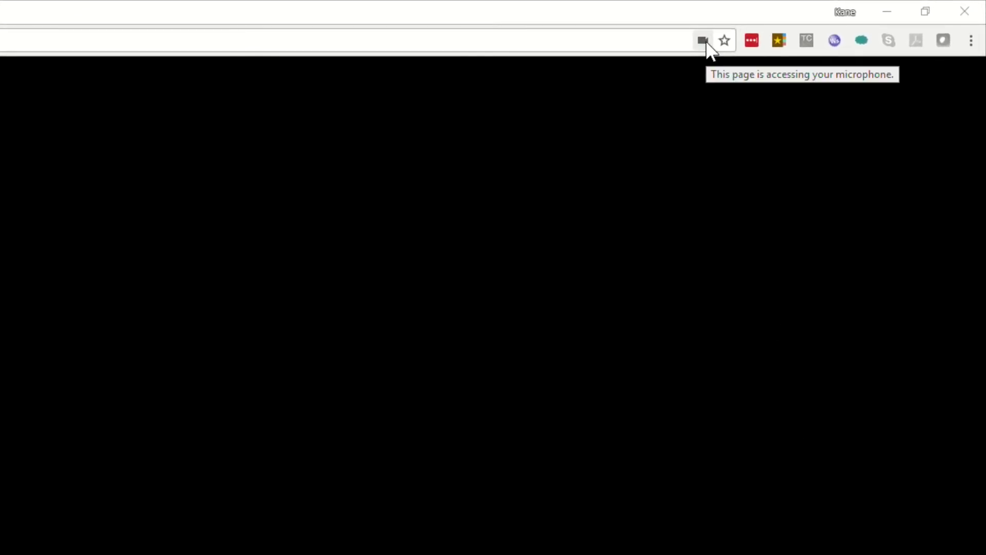
{"action": "left_click", "coordinate": [703, 42]}
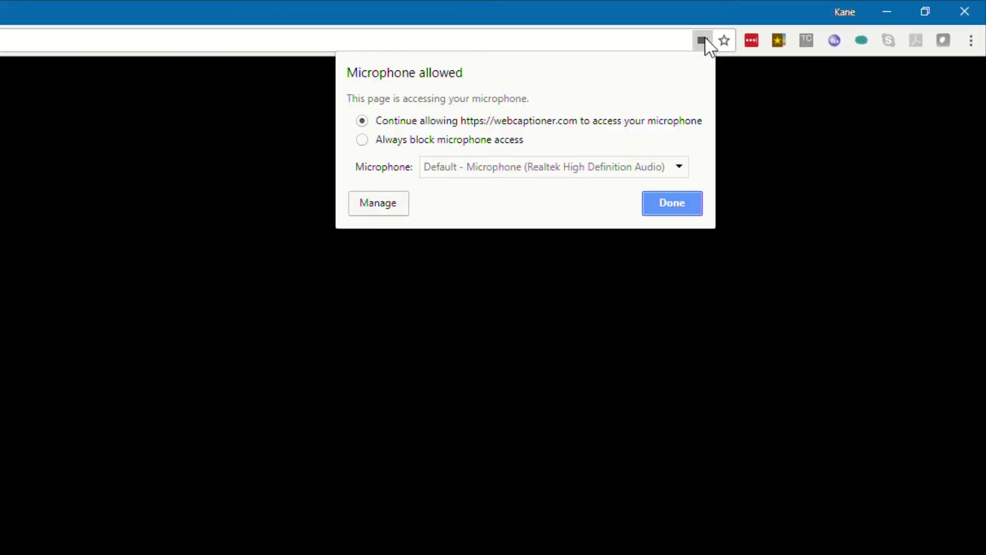
{"action": "left_click", "coordinate": [379, 203]}
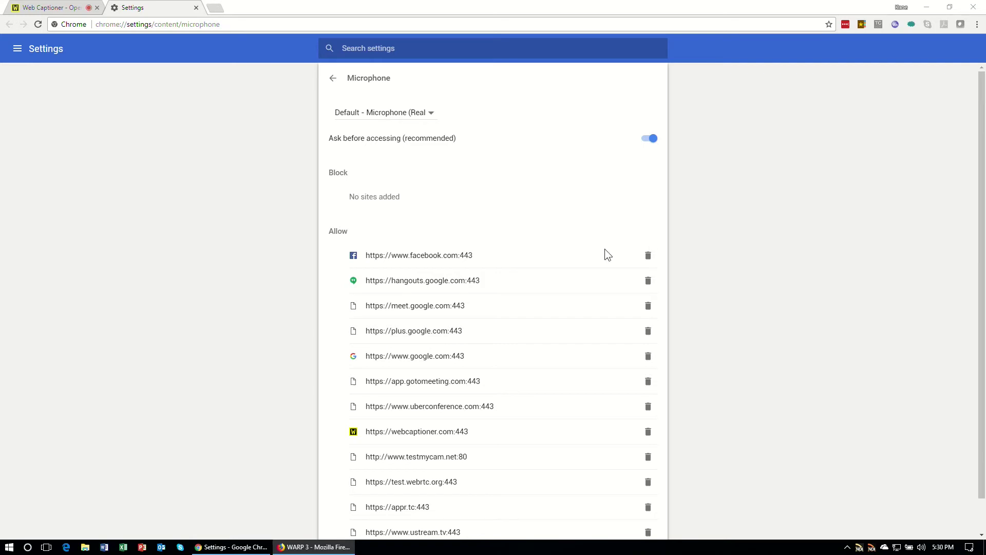
{"action": "left_click", "coordinate": [395, 118]}
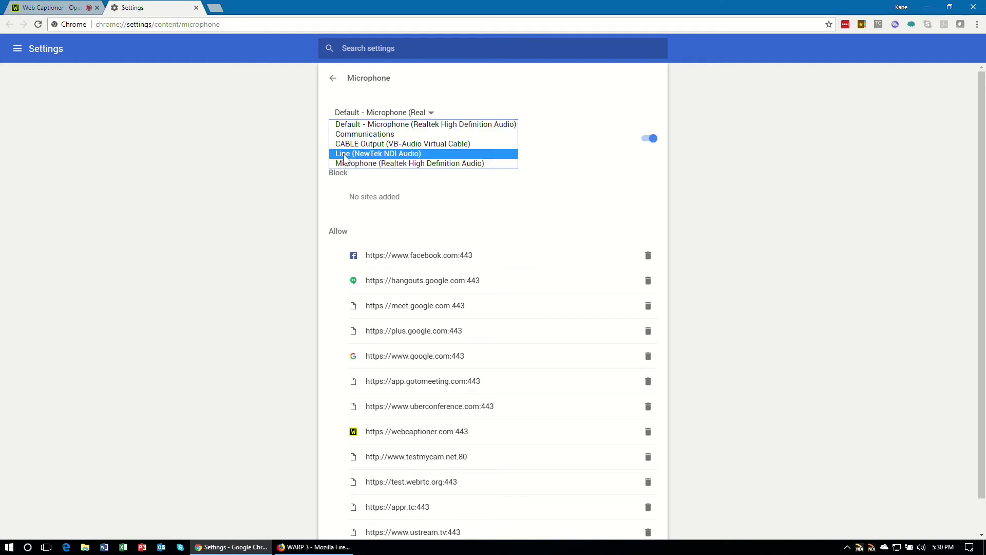
{"action": "left_click", "coordinate": [393, 156]}
{"action": "left_click", "coordinate": [333, 78]}
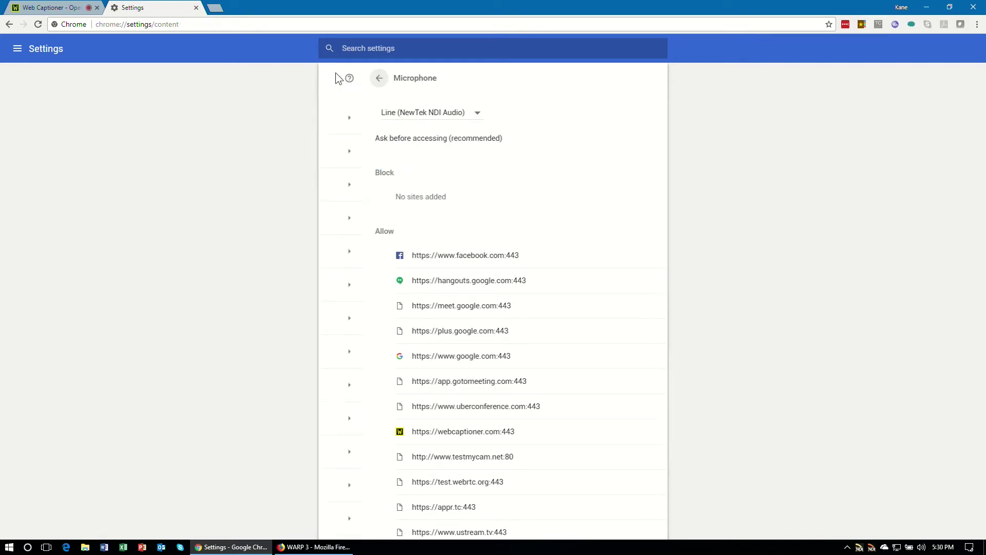
{"action": "left_click", "coordinate": [195, 7]}
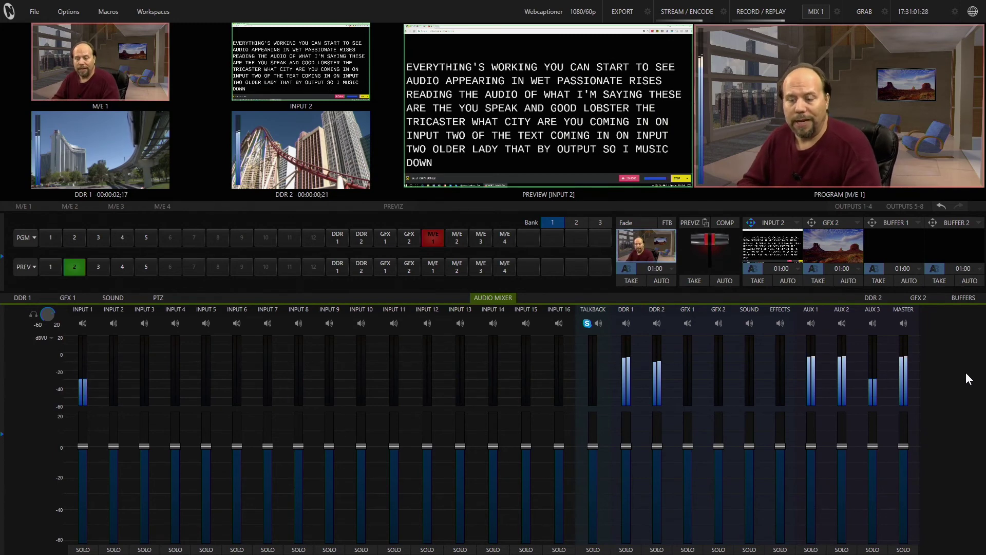
- On the TriCaster switcher, reset the position and zoom of the Input 2 overlay channel
{"action": "left_click", "coordinate": [751, 223]}
{"action": "left_click", "coordinate": [900, 271]}
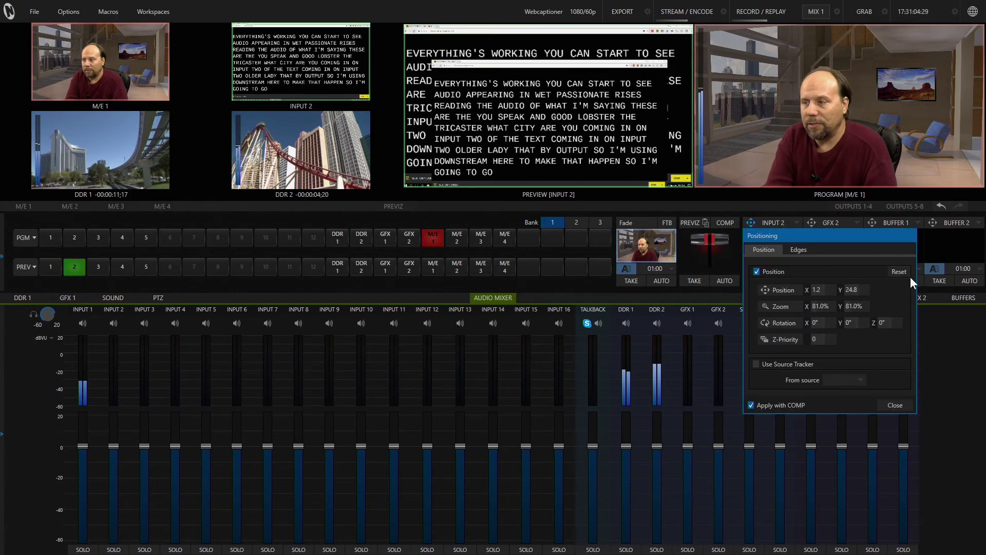
{"action": "left_click", "coordinate": [896, 407]}
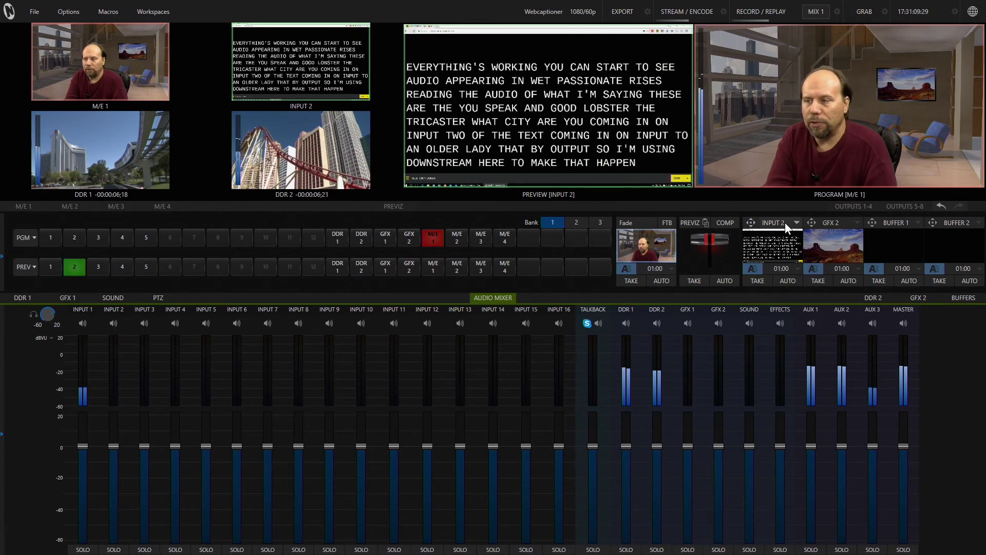
- Check that the first overlay channel uses Input 2 as its source, and take the overlay to program
{"action": "left_click", "coordinate": [784, 223]}
{"action": "mouse_move", "coordinate": [790, 233]}
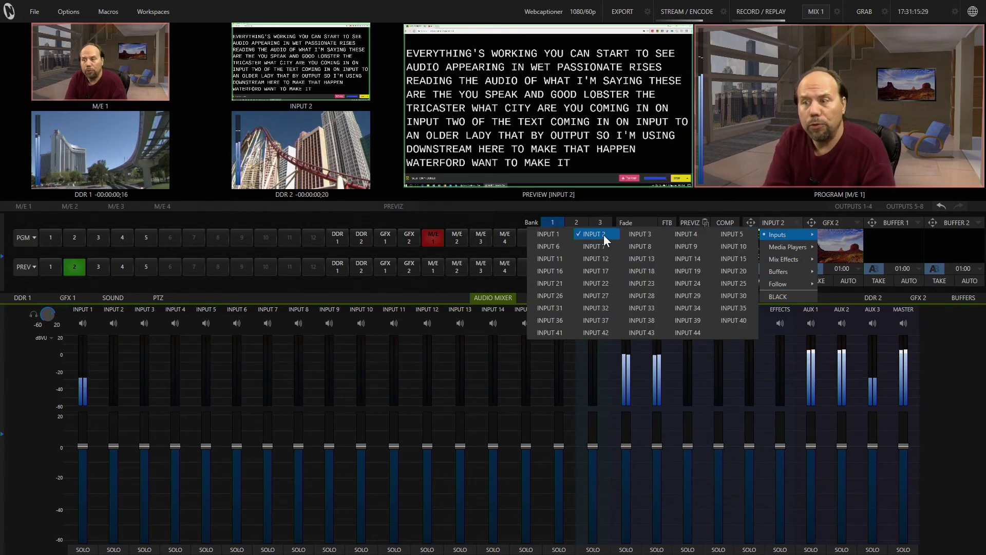
{"action": "left_click", "coordinate": [953, 358]}
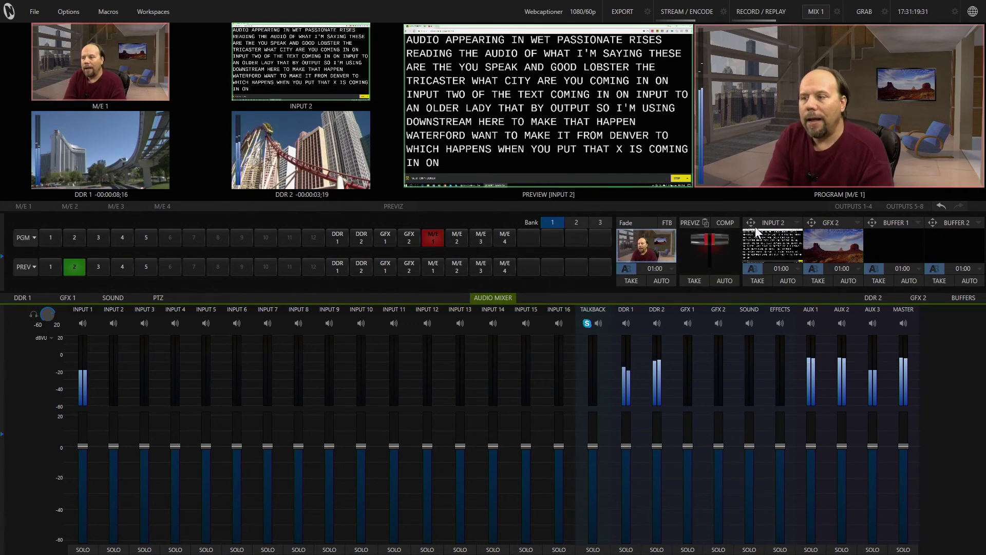
{"action": "left_click", "coordinate": [759, 278]}
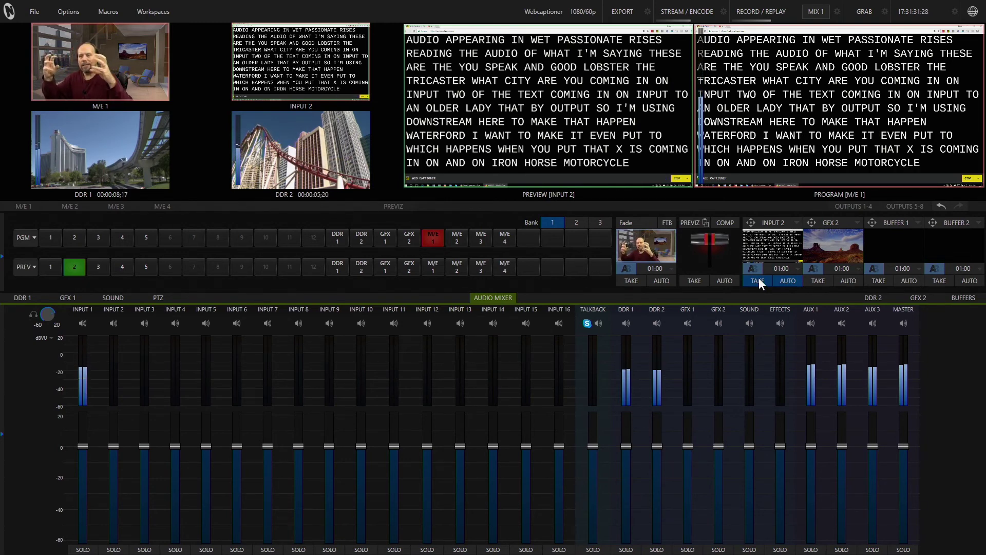
- Crop the caption overlay's edges to 1% left, 1% right, 62% top and 10% bottom
{"action": "left_click", "coordinate": [751, 223]}
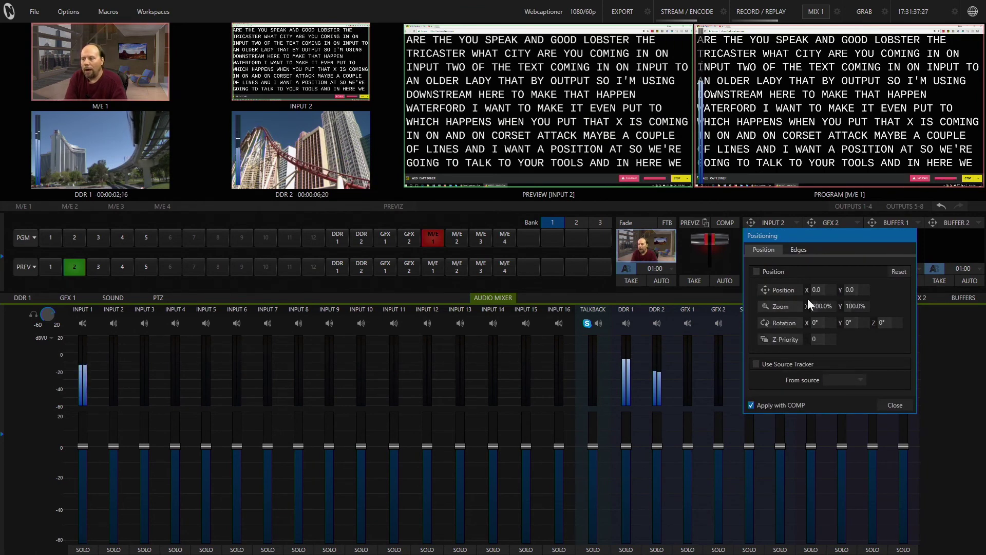
{"action": "left_click", "coordinate": [798, 250]}
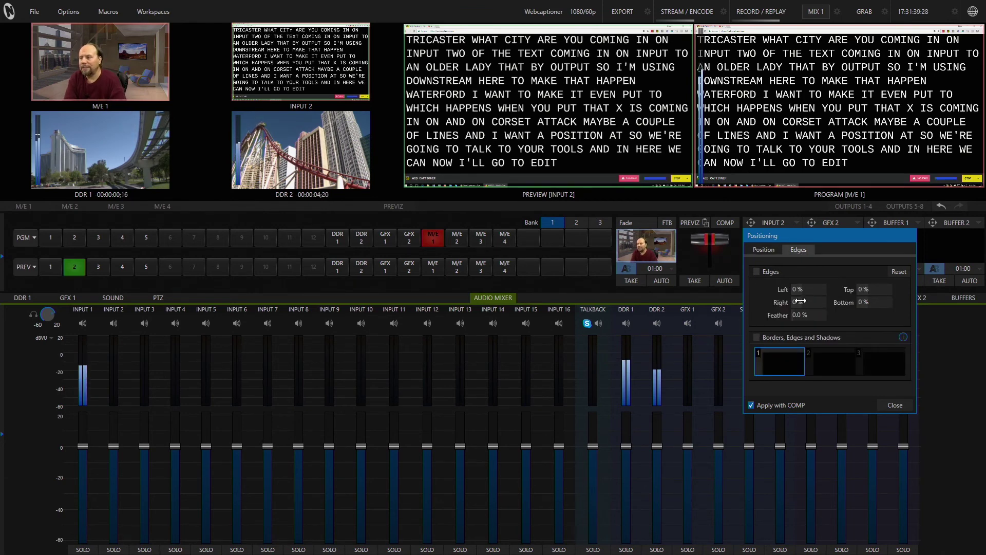
{"action": "mouse_move", "coordinate": [861, 289]}
{"action": "left_mouse_down"}
{"action": "mouse_move", "coordinate": [896, 289]}
{"action": "mouse_move", "coordinate": [872, 303]}
{"action": "left_mouse_up"}
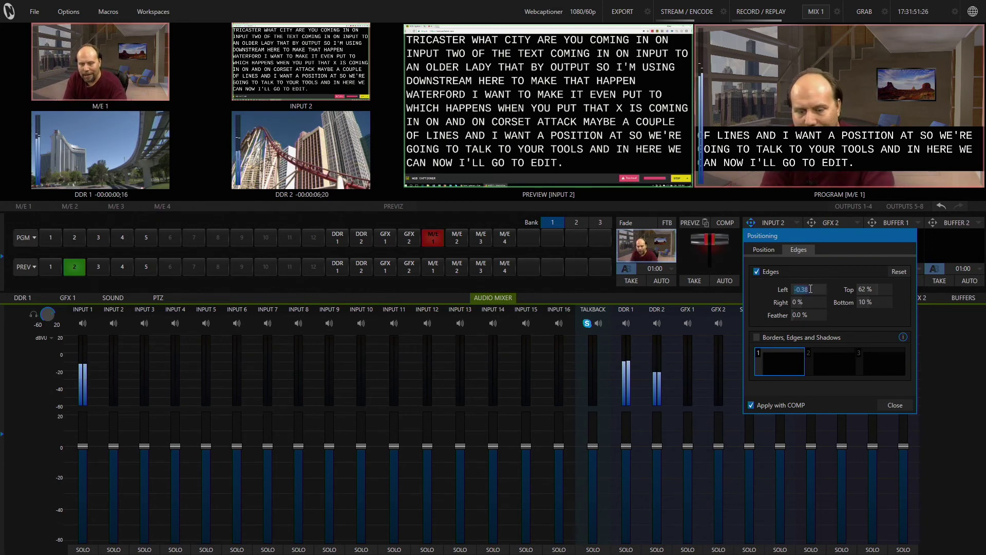
{"action": "key", "text": "Tab"}
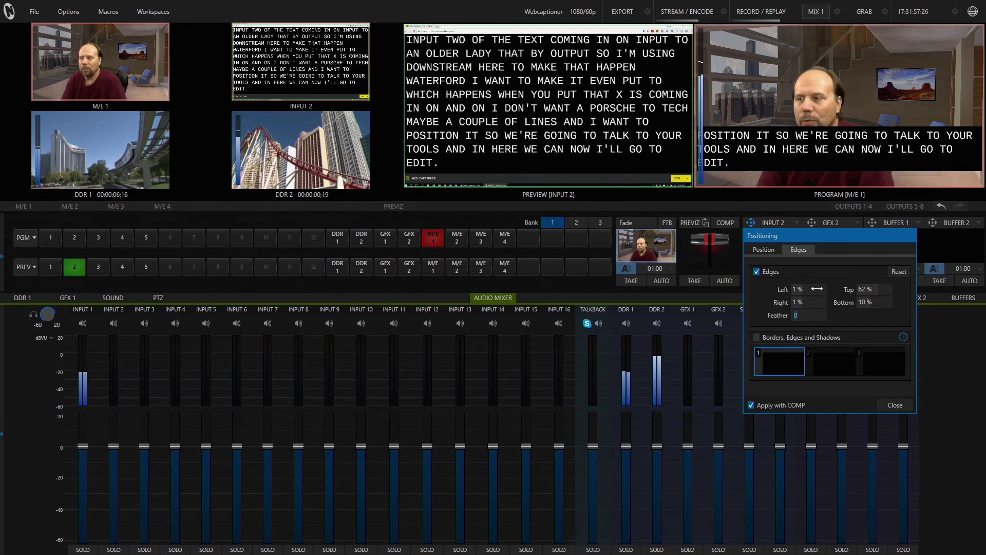
- Scale the cropped caption overlay to 82.8% and move it to X 1.6, Y 24.5
{"action": "left_click", "coordinate": [765, 250]}
{"action": "left_click_drag", "start_coordinate": [796, 306], "coordinate": [785, 278]}
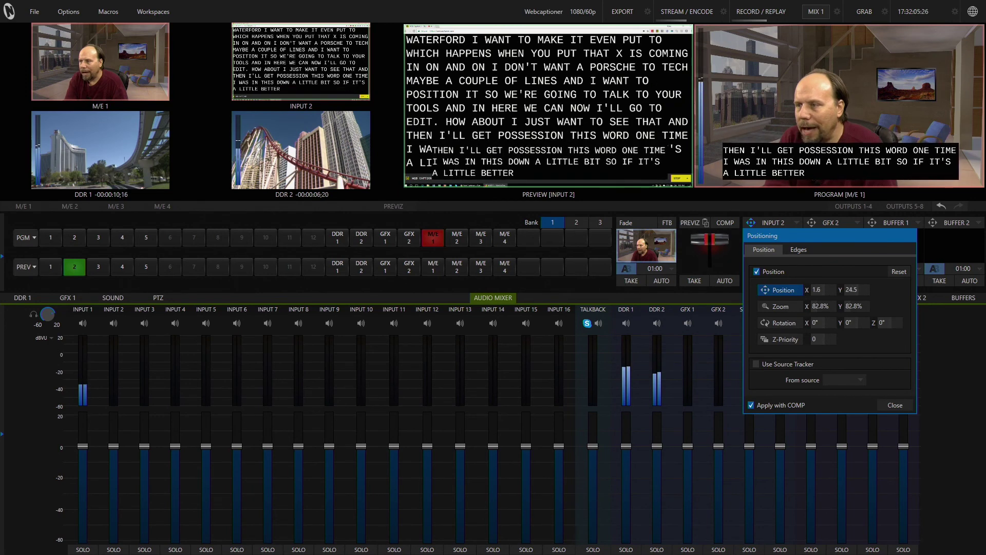
{"action": "left_click", "coordinate": [902, 405]}
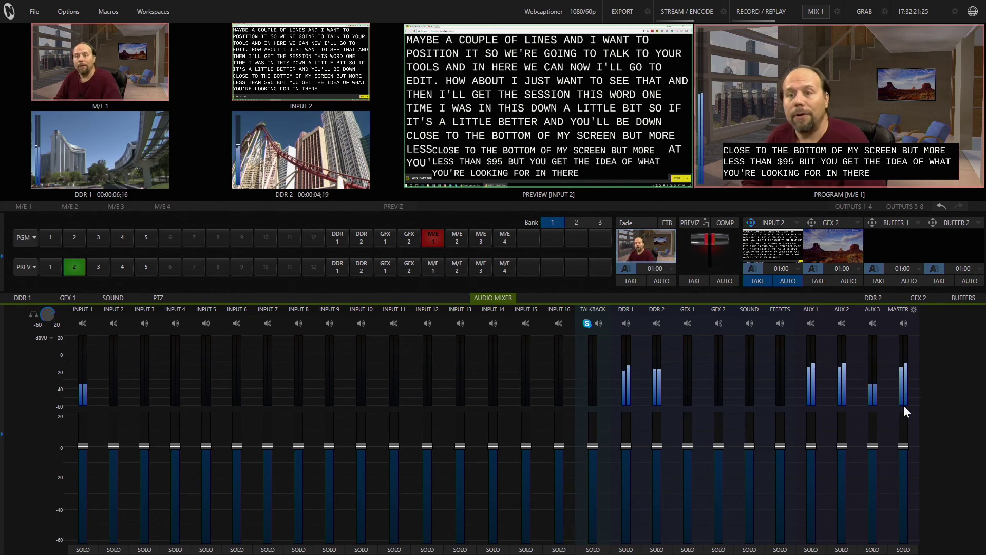
- Review Input 2's LiveMatte keying settings without changing them
{"action": "mouse_move", "coordinate": [271, 53]}
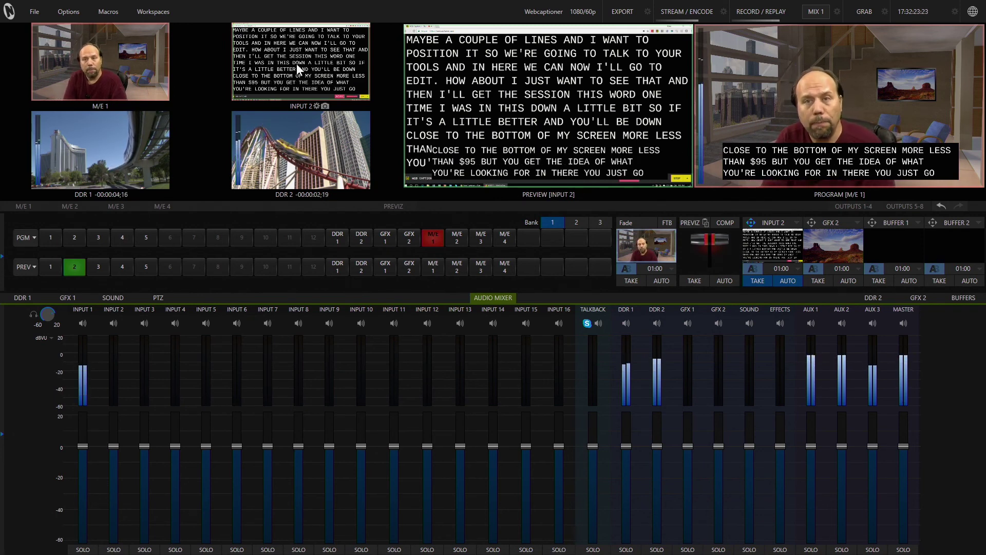
{"action": "left_click", "coordinate": [317, 105]}
{"action": "left_click", "coordinate": [305, 133]}
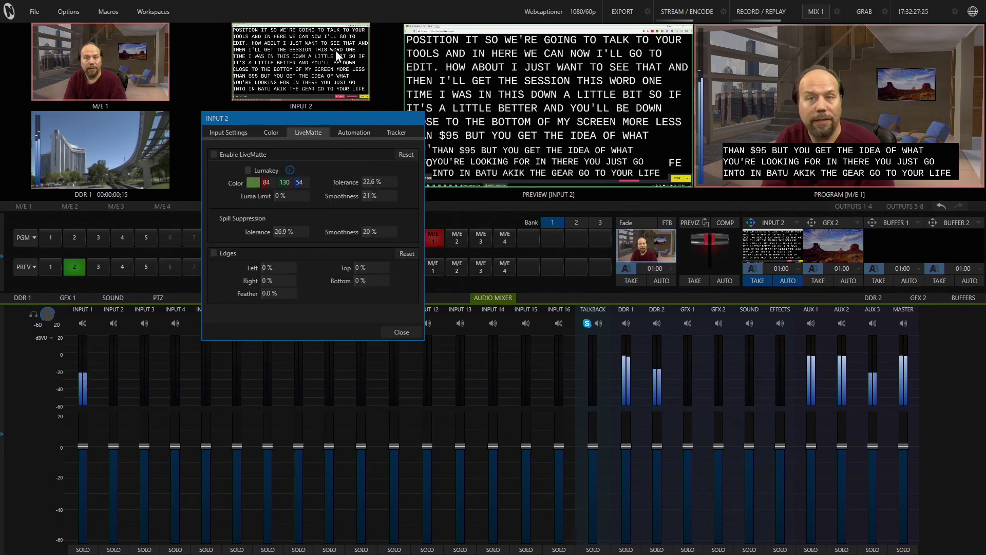
{"action": "left_click", "coordinate": [401, 332]}
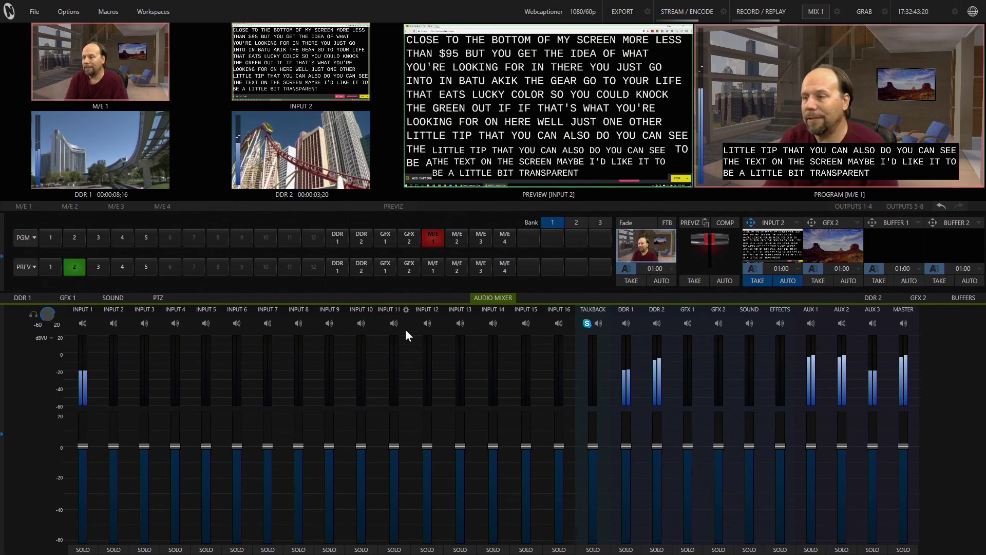
- Partially dissolve only the caption overlay with the T-bar to make it semi-transparent, and return transition control to the background
{"action": "left_click", "coordinate": [762, 247]}
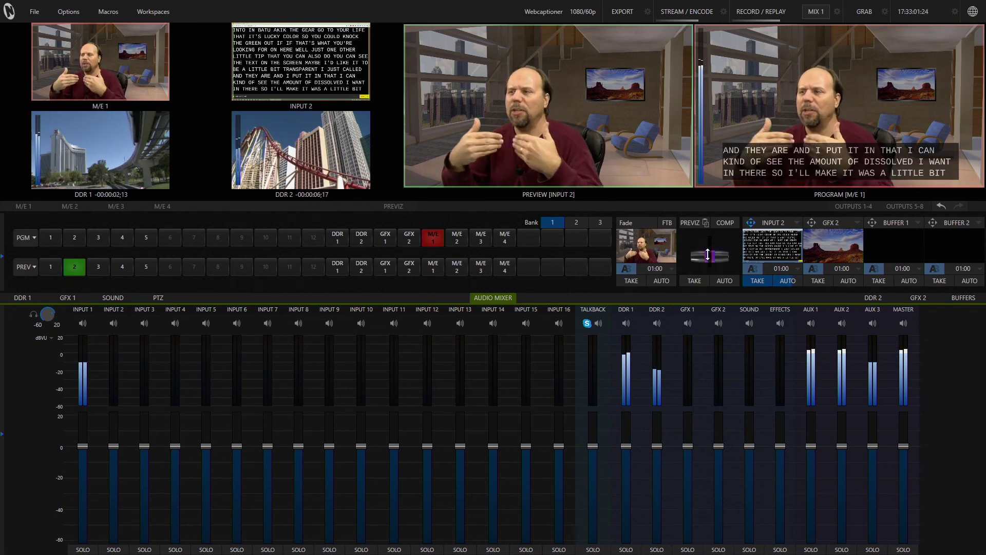
{"action": "left_click", "coordinate": [645, 243]}
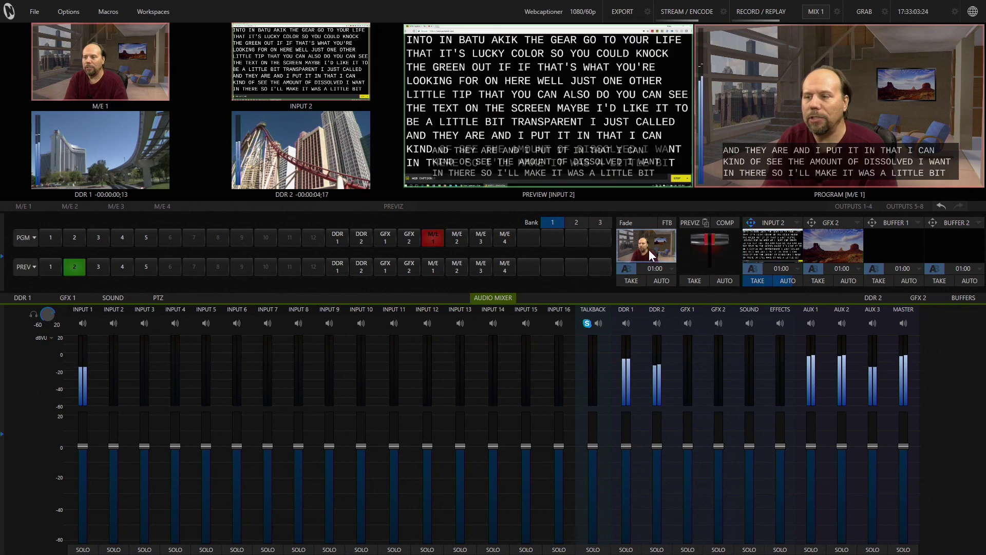